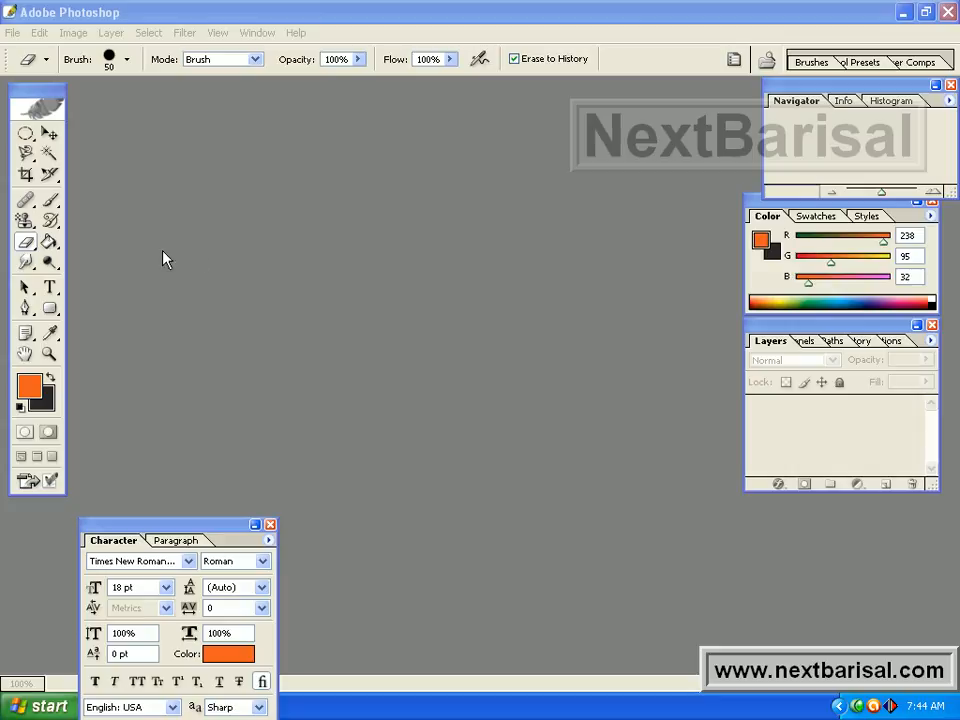
pyautogui.click(26, 243)
pyautogui.click(26, 242)
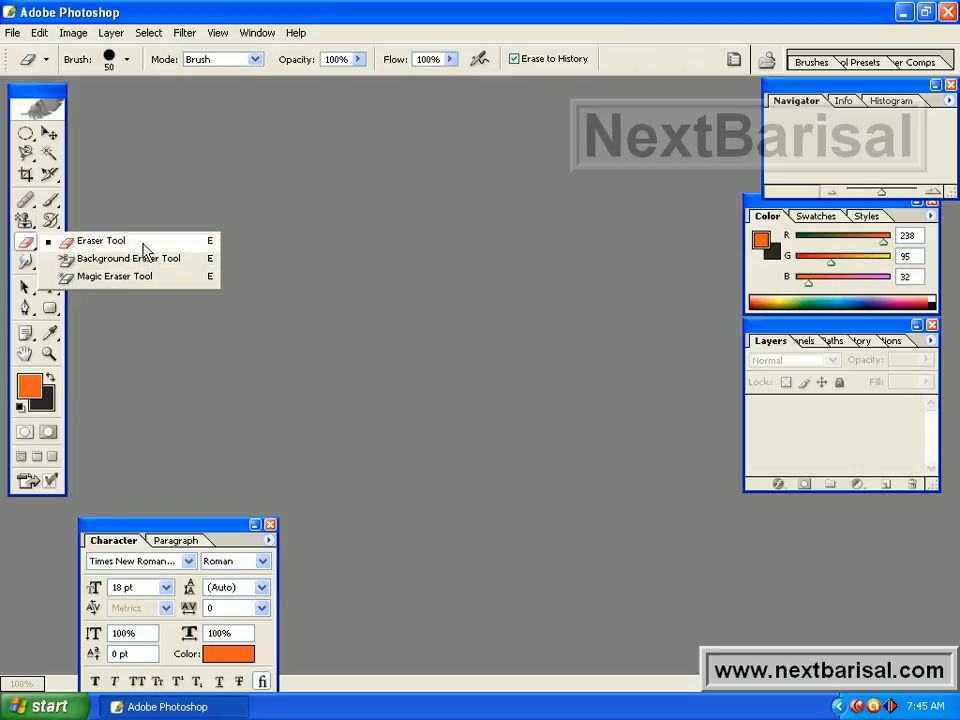
pyautogui.click(145, 248)
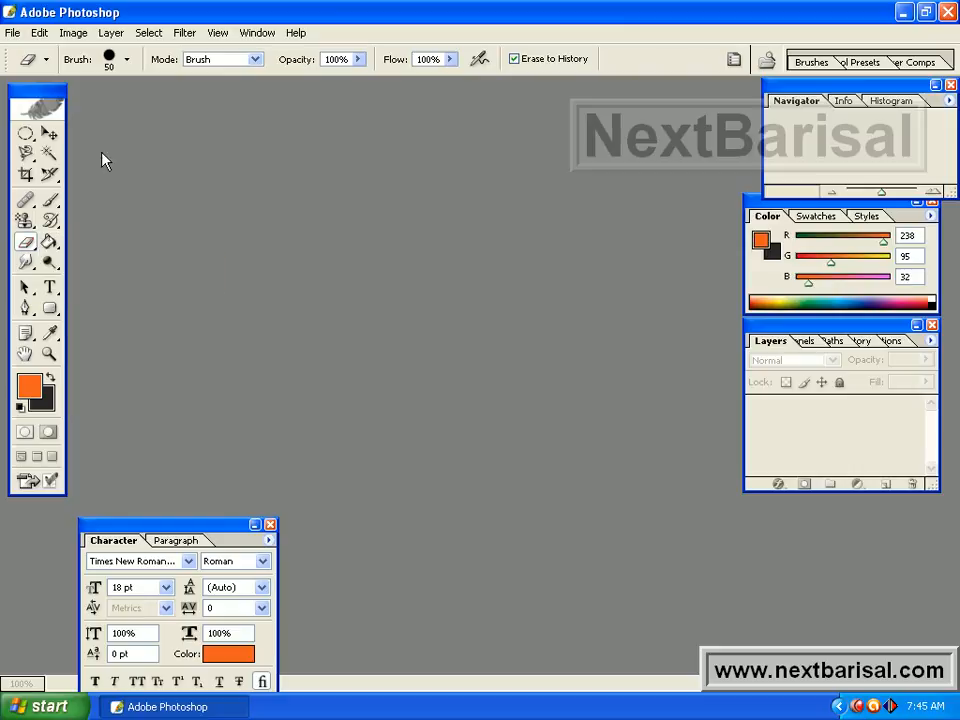
# Create a new blank document with the offered settings and maximize its window.
pyautogui.click(12, 32)
pyautogui.click(36, 61)
pyautogui.click(633, 252)
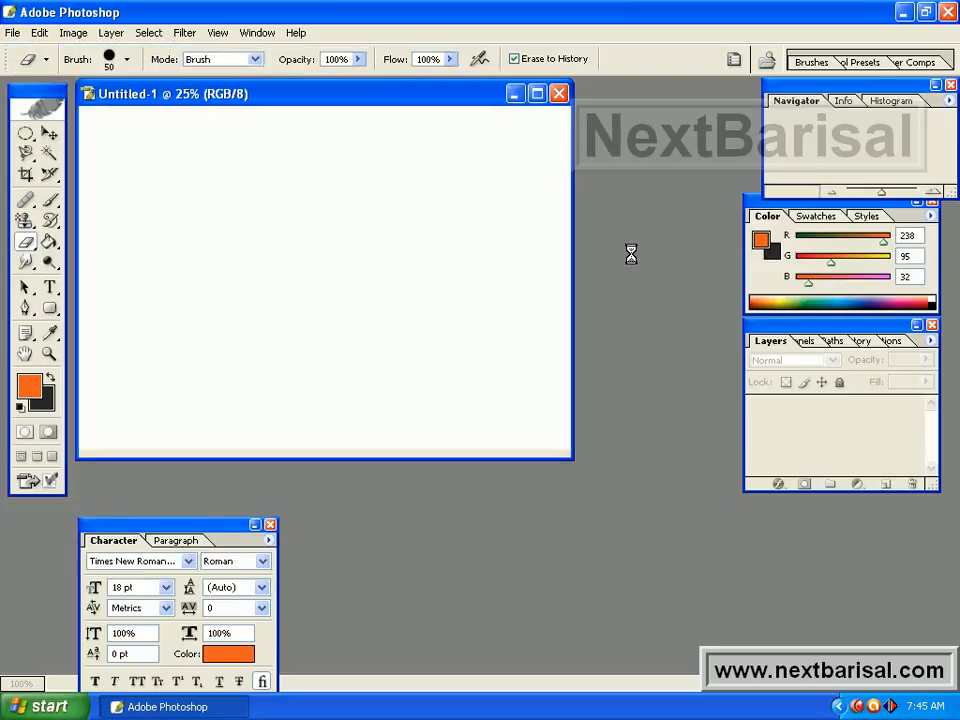
pyautogui.click(537, 94)
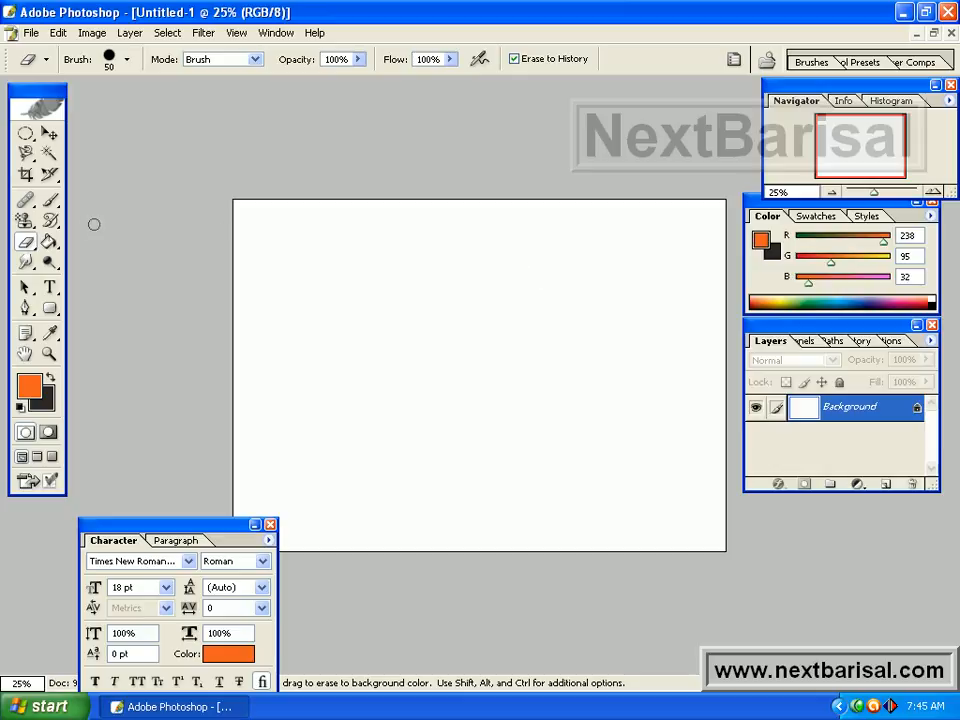
# Paint a wavy orange stroke across the white canvas with the Brush tool.
pyautogui.click(49, 200)
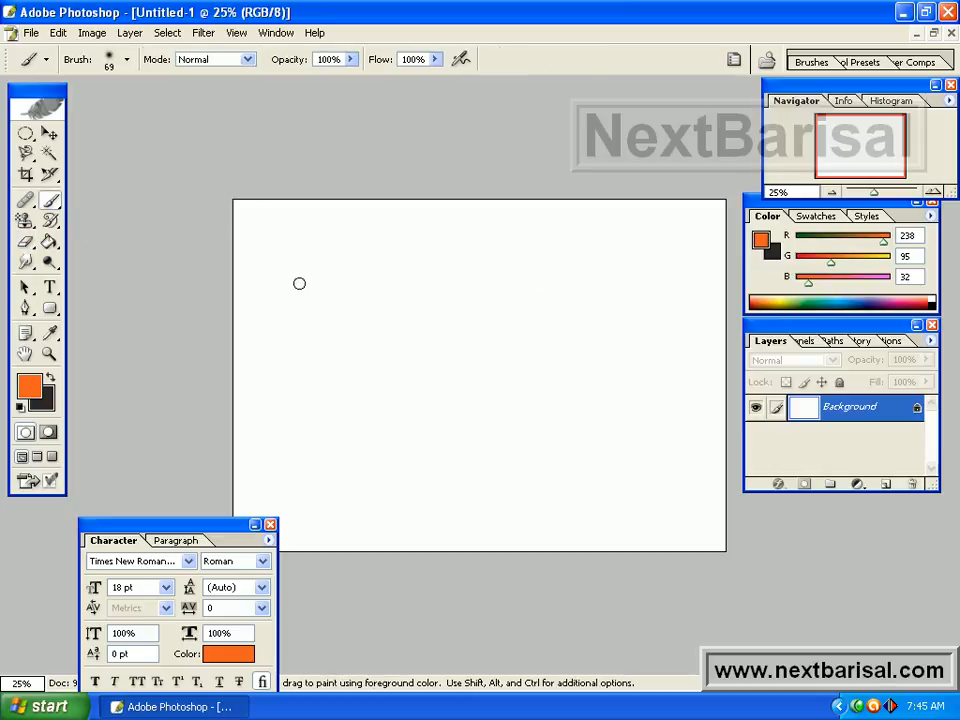
pyautogui.moveTo(290, 283)
pyautogui.mouseDown()
pyautogui.moveTo(334, 246)
pyautogui.moveTo(358, 251)
pyautogui.moveTo(366, 393)
pyautogui.moveTo(380, 431)
pyautogui.moveTo(404, 437)
pyautogui.moveTo(444, 424)
pyautogui.moveTo(455, 368)
pyautogui.moveTo(446, 247)
pyautogui.moveTo(527, 239)
pyautogui.moveTo(532, 356)
pyautogui.moveTo(555, 421)
pyautogui.moveTo(622, 393)
pyautogui.moveTo(618, 236)
pyautogui.moveTo(673, 225)
pyautogui.mouseUp()
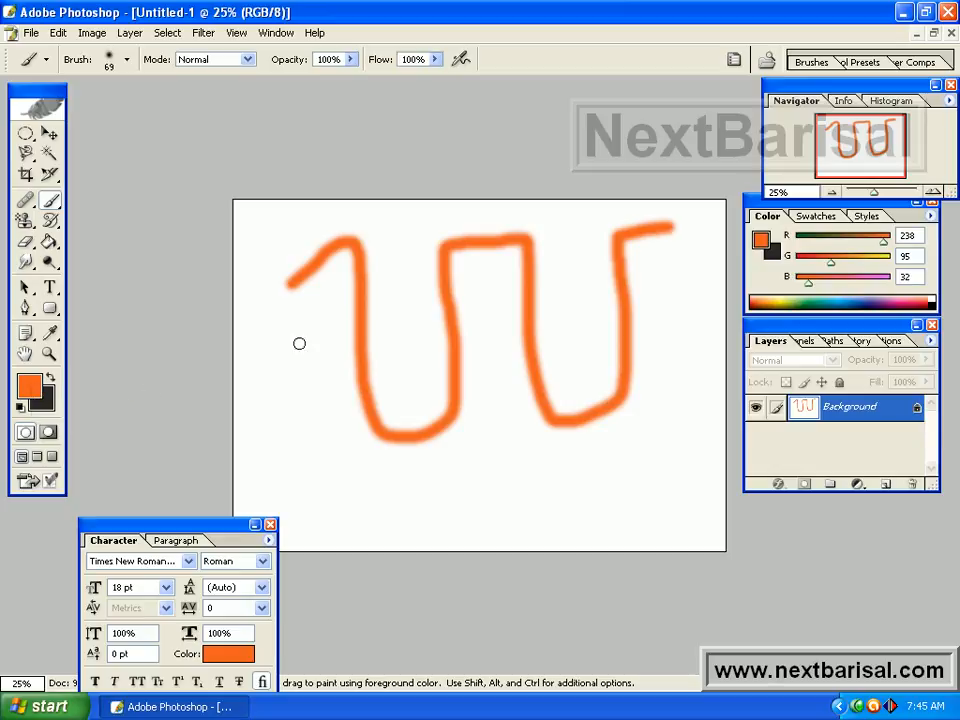
# Set the foreground color to dark blue (R 14, G 43, B 149) and paint a second wavy stroke alongside the orange one.
pyautogui.click(36, 390)
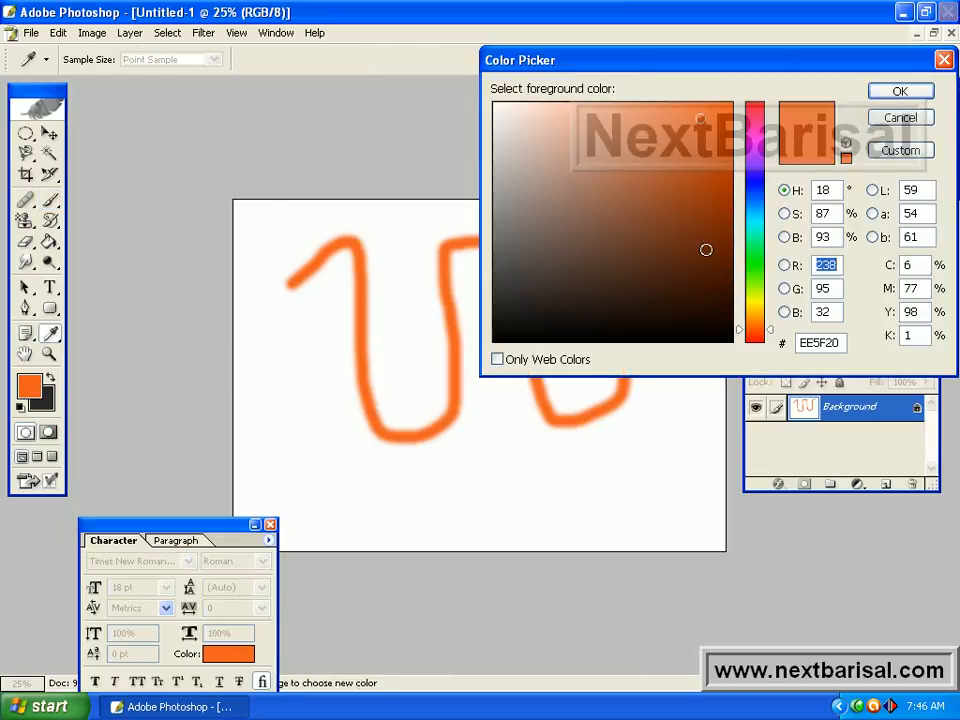
pyautogui.click(755, 190)
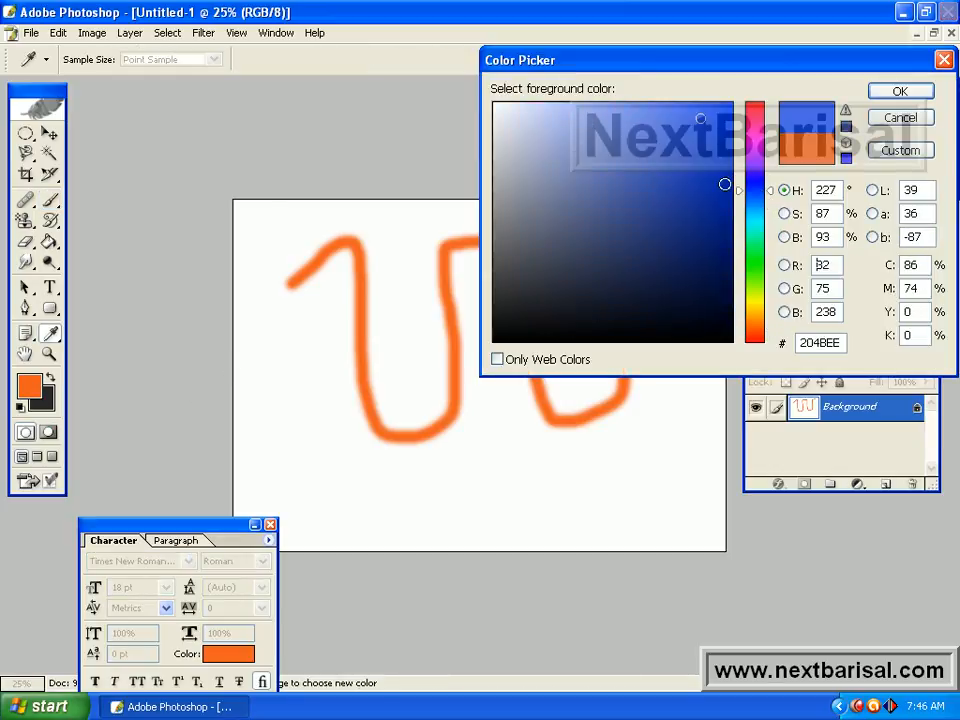
pyautogui.click(710, 202)
pyautogui.click(898, 92)
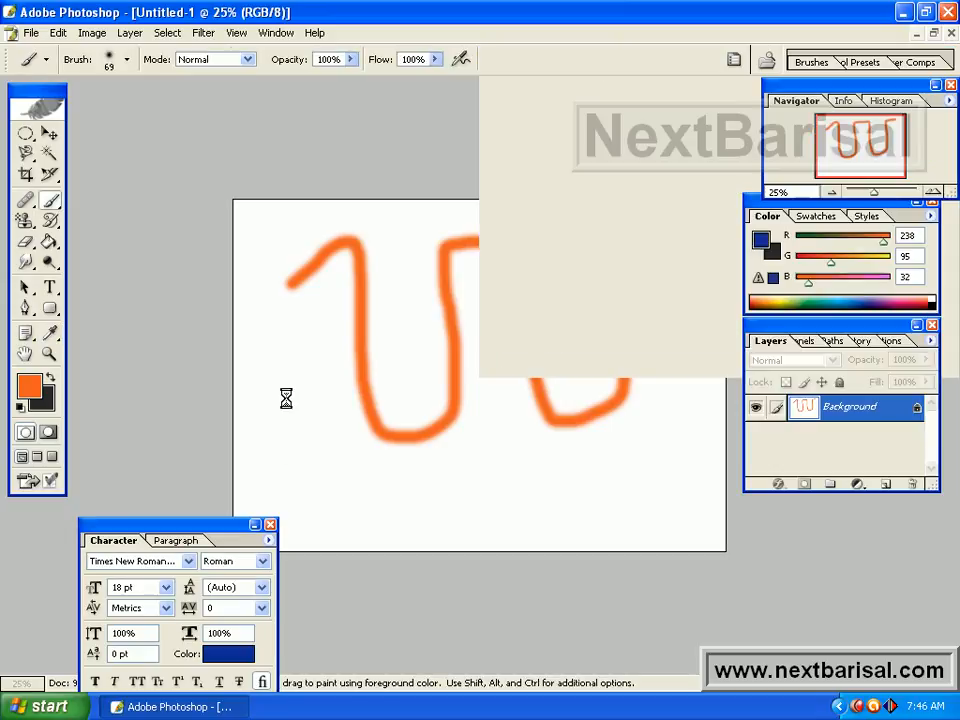
pyautogui.moveTo(296, 322)
pyautogui.mouseDown()
pyautogui.moveTo(346, 286)
pyautogui.moveTo(339, 416)
pyautogui.moveTo(349, 456)
pyautogui.moveTo(385, 468)
pyautogui.moveTo(446, 464)
pyautogui.moveTo(487, 430)
pyautogui.moveTo(497, 276)
pyautogui.moveTo(512, 266)
pyautogui.moveTo(525, 459)
pyautogui.moveTo(584, 456)
pyautogui.moveTo(620, 445)
pyautogui.moveTo(660, 409)
pyautogui.moveTo(664, 262)
pyautogui.moveTo(690, 242)
pyautogui.mouseUp()
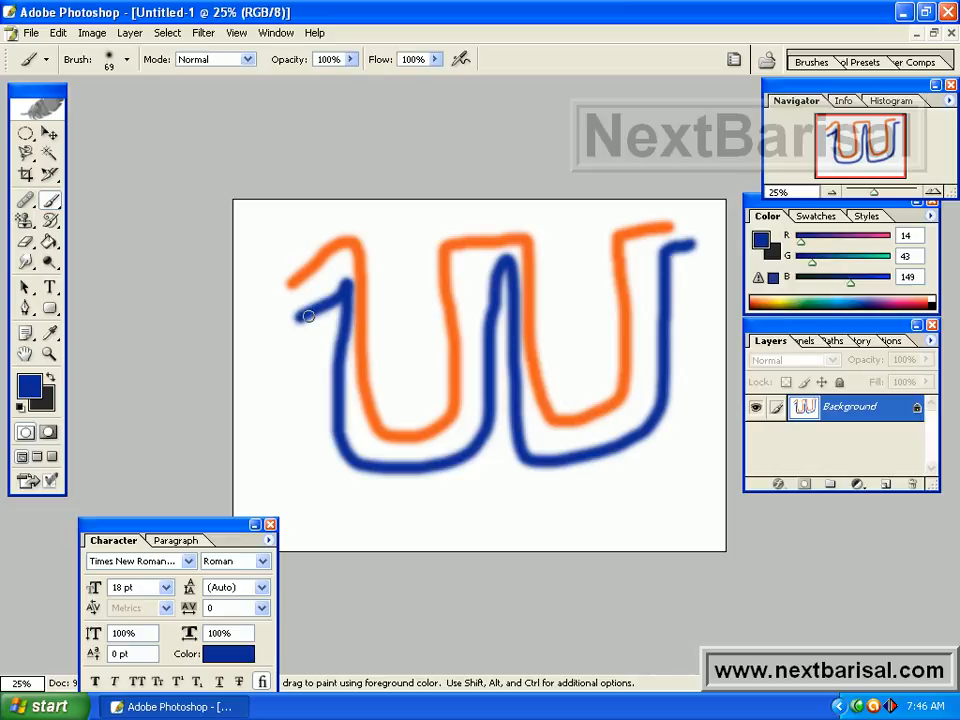
# Erase the left third of the orange and blue strokes with the standard Eraser Tool.
pyautogui.moveTo(25, 241); pyautogui.dragTo(104, 244)
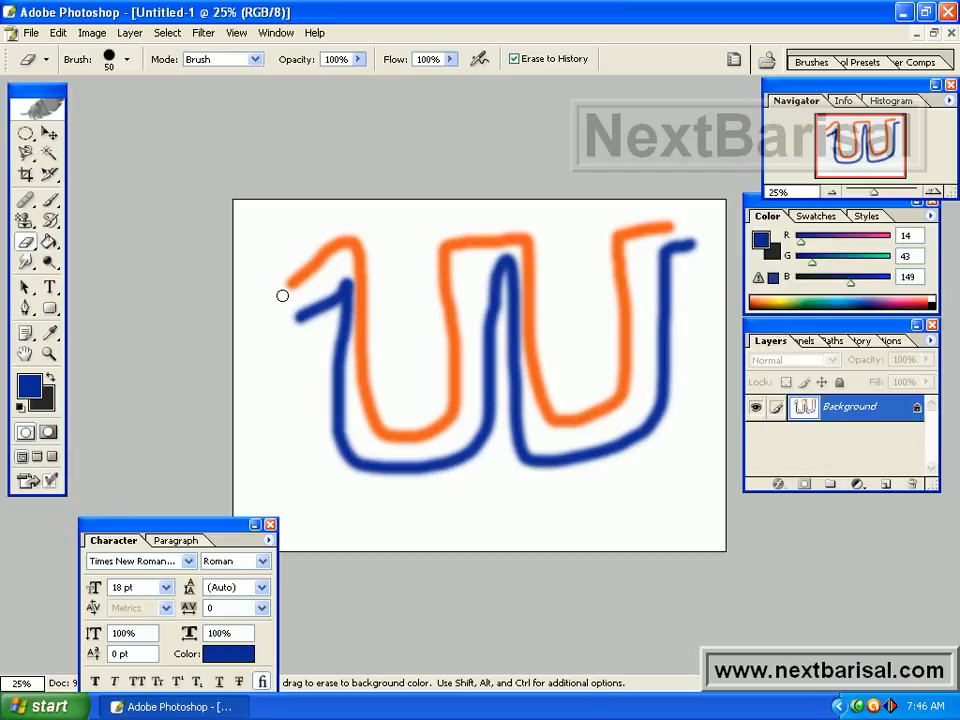
pyautogui.moveTo(276, 266)
pyautogui.mouseDown()
pyautogui.moveTo(293, 318)
pyautogui.moveTo(293, 259)
pyautogui.moveTo(305, 341)
pyautogui.moveTo(296, 290)
pyautogui.moveTo(296, 343)
pyautogui.moveTo(301, 252)
pyautogui.moveTo(311, 333)
pyautogui.moveTo(310, 244)
pyautogui.moveTo(320, 332)
pyautogui.moveTo(320, 240)
pyautogui.moveTo(324, 319)
pyautogui.moveTo(325, 242)
pyautogui.moveTo(329, 311)
pyautogui.moveTo(332, 233)
pyautogui.moveTo(344, 261)
pyautogui.moveTo(347, 233)
pyautogui.moveTo(362, 265)
pyautogui.moveTo(356, 245)
pyautogui.moveTo(359, 279)
pyautogui.moveTo(358, 238)
pyautogui.moveTo(367, 286)
pyautogui.moveTo(362, 261)
pyautogui.moveTo(360, 306)
pyautogui.moveTo(357, 249)
pyautogui.moveTo(342, 323)
pyautogui.moveTo(334, 310)
pyautogui.moveTo(334, 279)
pyautogui.moveTo(338, 362)
pyautogui.moveTo(338, 306)
pyautogui.moveTo(352, 346)
pyautogui.moveTo(356, 307)
pyautogui.moveTo(366, 358)
pyautogui.moveTo(365, 286)
pyautogui.moveTo(368, 390)
pyautogui.moveTo(360, 335)
pyautogui.moveTo(360, 396)
pyautogui.moveTo(342, 323)
pyautogui.moveTo(340, 399)
pyautogui.moveTo(329, 359)
pyautogui.moveTo(338, 425)
pyautogui.moveTo(331, 371)
pyautogui.moveTo(330, 443)
pyautogui.moveTo(330, 400)
pyautogui.moveTo(341, 450)
pyautogui.moveTo(348, 386)
pyautogui.moveTo(336, 388)
pyautogui.moveTo(343, 448)
pyautogui.moveTo(377, 459)
pyautogui.moveTo(351, 474)
pyautogui.moveTo(371, 489)
pyautogui.moveTo(356, 480)
pyautogui.moveTo(369, 465)
pyautogui.moveTo(388, 471)
pyautogui.moveTo(431, 459)
pyautogui.moveTo(397, 466)
pyautogui.moveTo(424, 429)
pyautogui.moveTo(381, 429)
pyautogui.mouseUp()
pyautogui.moveTo(360, 343)
pyautogui.mouseDown()
pyautogui.moveTo(402, 346)
pyautogui.moveTo(382, 437)
pyautogui.moveTo(428, 426)
pyautogui.moveTo(410, 441)
pyautogui.moveTo(429, 438)
pyautogui.moveTo(442, 416)
pyautogui.moveTo(455, 418)
pyautogui.moveTo(463, 476)
pyautogui.moveTo(422, 471)
pyautogui.mouseUp()
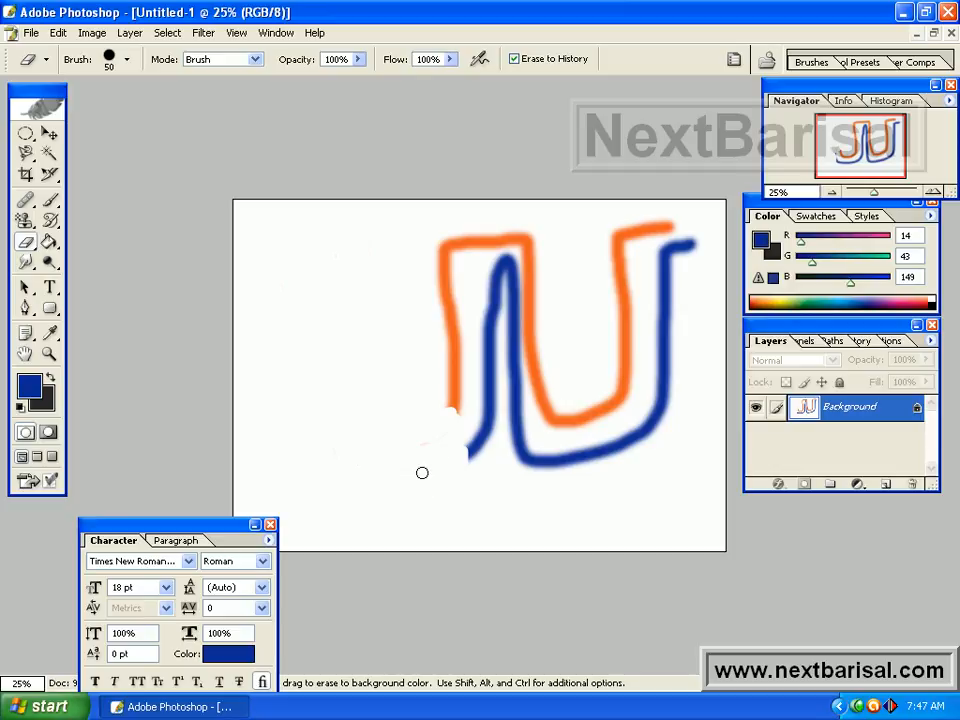
# Erase the white area in the canvas's upper left to transparency with the Background Eraser Tool.
pyautogui.click(25, 241)
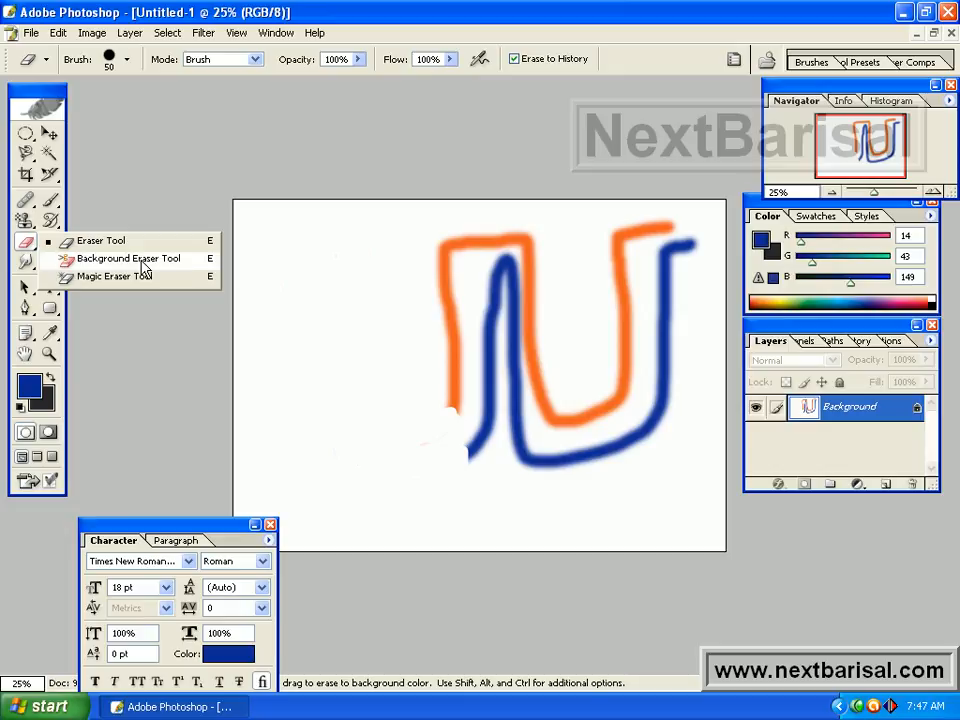
pyautogui.click(143, 263)
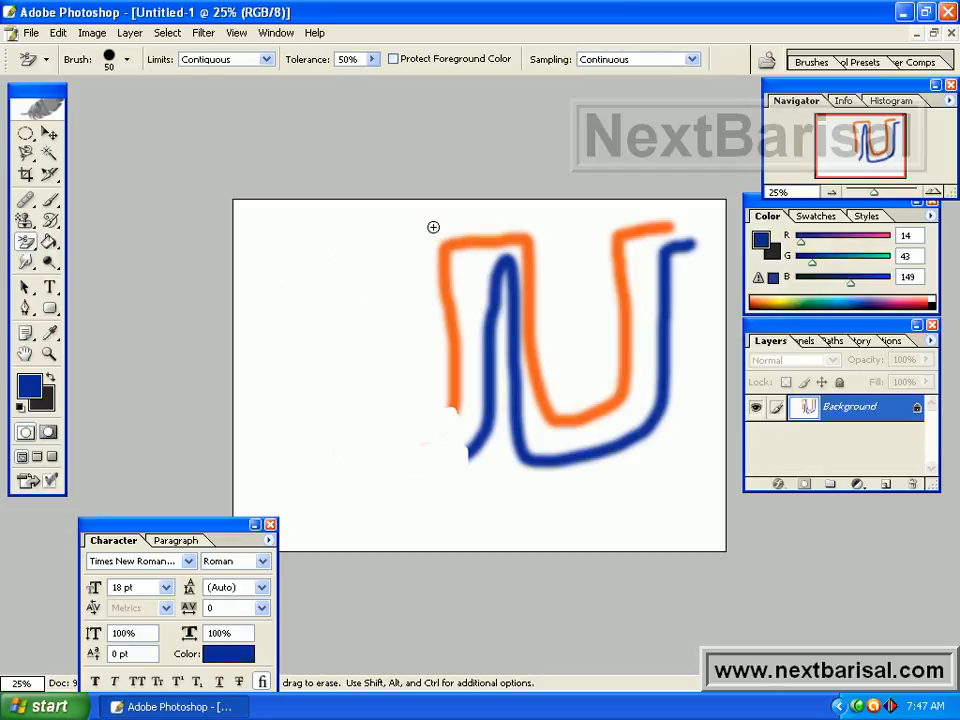
pyautogui.moveTo(433, 226)
pyautogui.mouseDown()
pyautogui.moveTo(433, 266)
pyautogui.moveTo(430, 242)
pyautogui.moveTo(413, 283)
pyautogui.moveTo(379, 283)
pyautogui.moveTo(358, 251)
pyautogui.moveTo(330, 243)
pyautogui.moveTo(352, 228)
pyautogui.moveTo(407, 224)
pyautogui.moveTo(377, 219)
pyautogui.moveTo(404, 252)
pyautogui.moveTo(416, 227)
pyautogui.moveTo(341, 279)
pyautogui.moveTo(386, 302)
pyautogui.moveTo(324, 296)
pyautogui.moveTo(330, 212)
pyautogui.moveTo(365, 239)
pyautogui.moveTo(364, 223)
pyautogui.moveTo(343, 216)
pyautogui.moveTo(405, 208)
pyautogui.moveTo(212, 210)
pyautogui.moveTo(316, 208)
pyautogui.moveTo(270, 196)
pyautogui.moveTo(324, 249)
pyautogui.moveTo(304, 238)
pyautogui.moveTo(289, 265)
pyautogui.moveTo(300, 268)
pyautogui.moveTo(304, 317)
pyautogui.mouseUp()
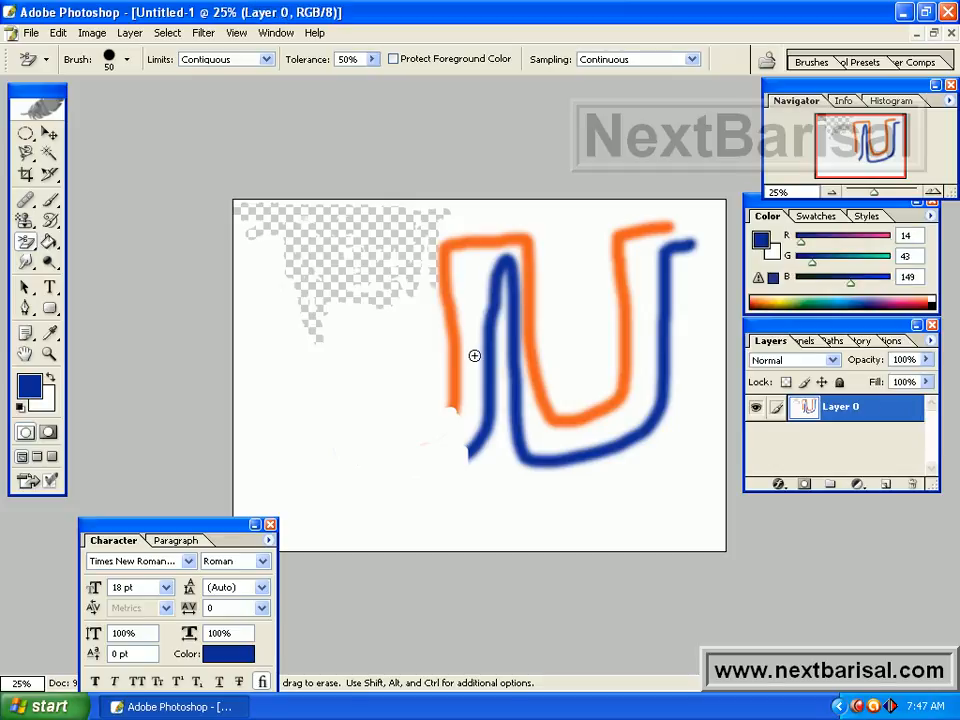
# Erase the leftmost vertical part of the orange stroke and the white beside it with the Background Eraser Tool.
pyautogui.moveTo(24, 241); pyautogui.dragTo(68, 245)
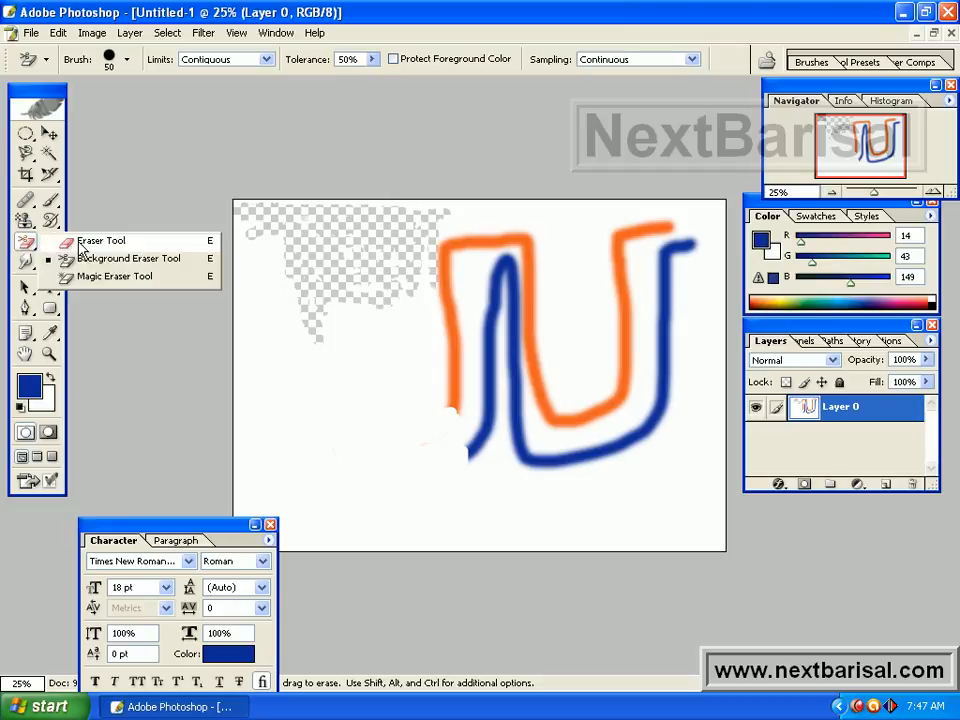
pyautogui.click(90, 241)
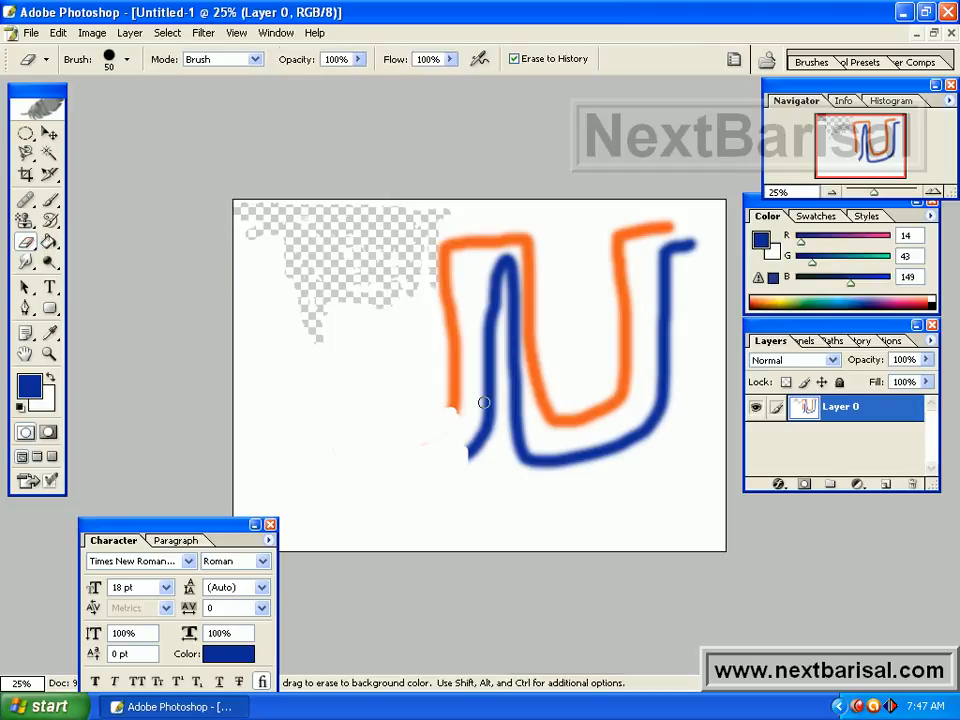
pyautogui.click(26, 241)
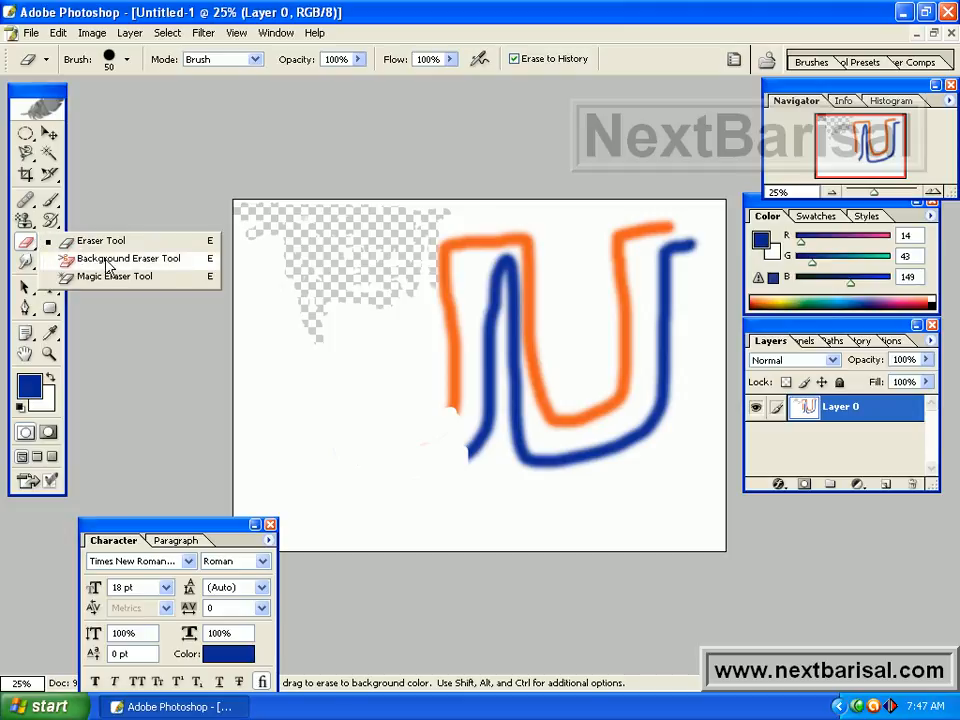
pyautogui.click(107, 262)
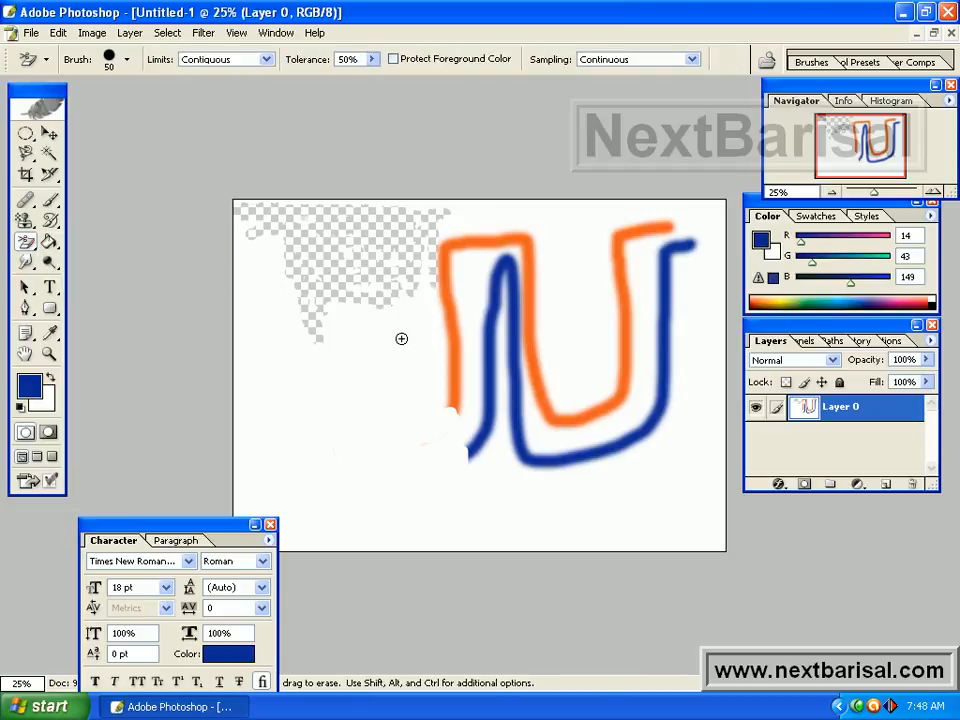
pyautogui.moveTo(435, 330)
pyautogui.mouseDown()
pyautogui.moveTo(489, 409)
pyautogui.moveTo(446, 328)
pyautogui.moveTo(450, 385)
pyautogui.moveTo(437, 327)
pyautogui.moveTo(464, 398)
pyautogui.moveTo(450, 350)
pyautogui.moveTo(458, 415)
pyautogui.moveTo(448, 360)
pyautogui.moveTo(461, 412)
pyautogui.moveTo(452, 368)
pyautogui.moveTo(454, 400)
pyautogui.moveTo(444, 377)
pyautogui.moveTo(455, 418)
pyautogui.moveTo(445, 391)
pyautogui.moveTo(463, 435)
pyautogui.moveTo(473, 408)
pyautogui.moveTo(457, 315)
pyautogui.moveTo(458, 351)
pyautogui.moveTo(451, 333)
pyautogui.moveTo(456, 260)
pyautogui.moveTo(447, 247)
pyautogui.moveTo(456, 314)
pyautogui.moveTo(447, 280)
pyautogui.moveTo(440, 286)
pyautogui.moveTo(445, 253)
pyautogui.moveTo(439, 311)
pyautogui.mouseUp()
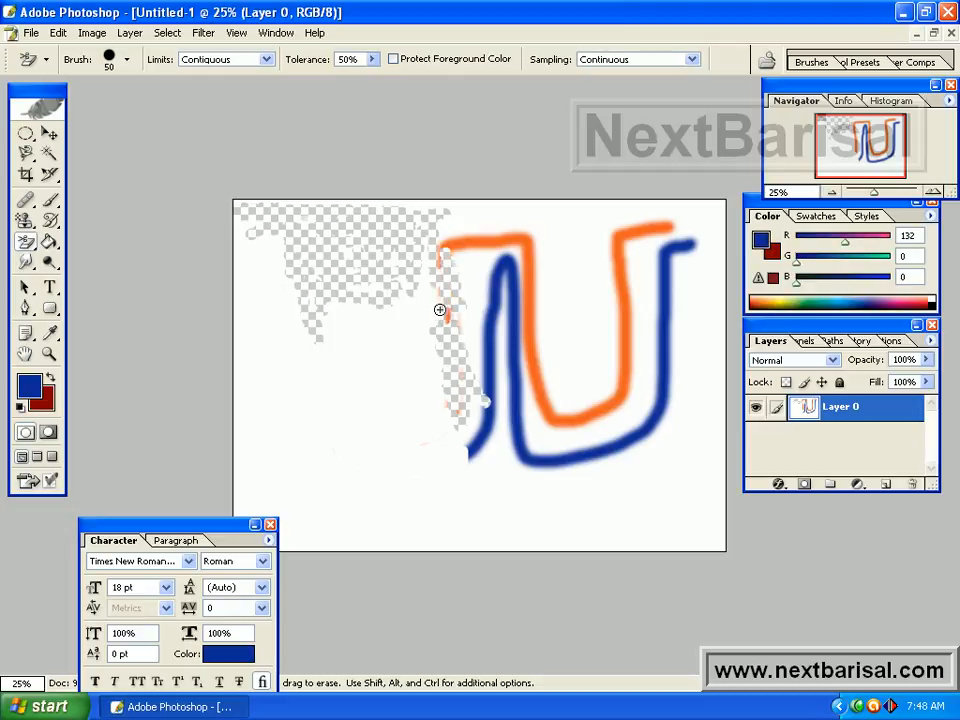
# Remove the white background and the enclosed white patch between the strokes with the Magic Eraser Tool at tolerance 32.
pyautogui.click(31, 242)
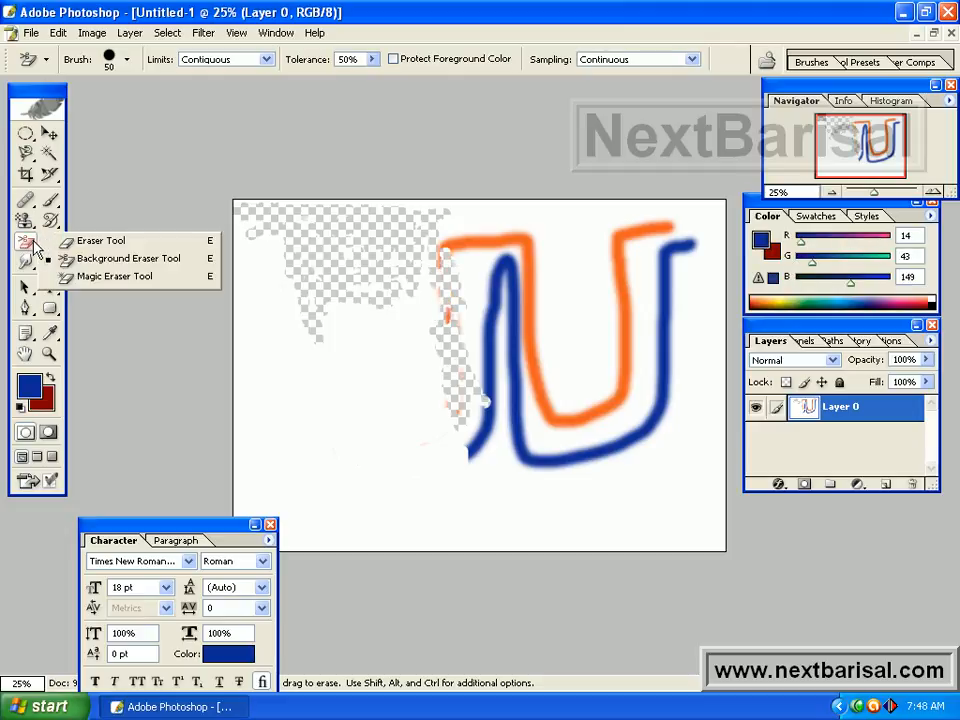
pyautogui.click(118, 279)
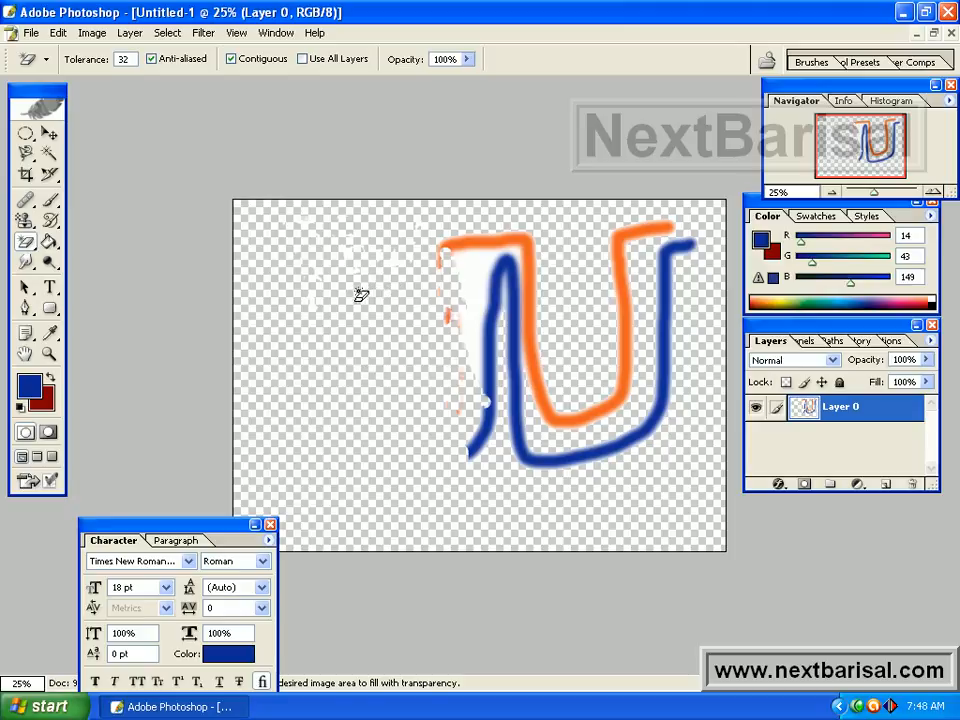
pyautogui.click(477, 279)
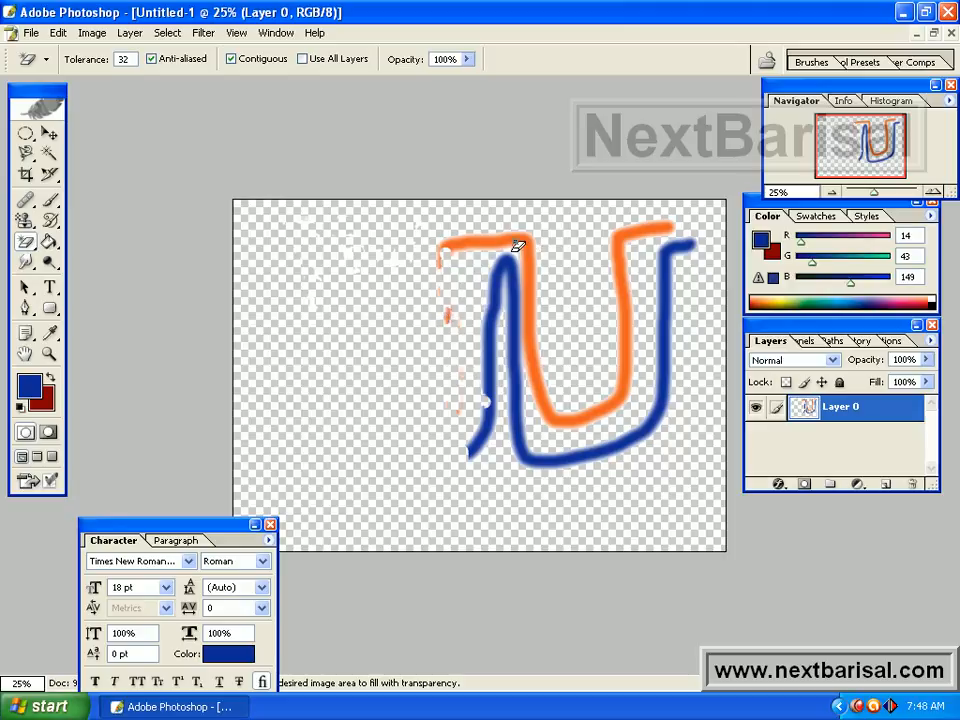
# Remove the blue stroke's fill and thin its remaining outline with the Magic Eraser Tool.
pyautogui.click(497, 302)
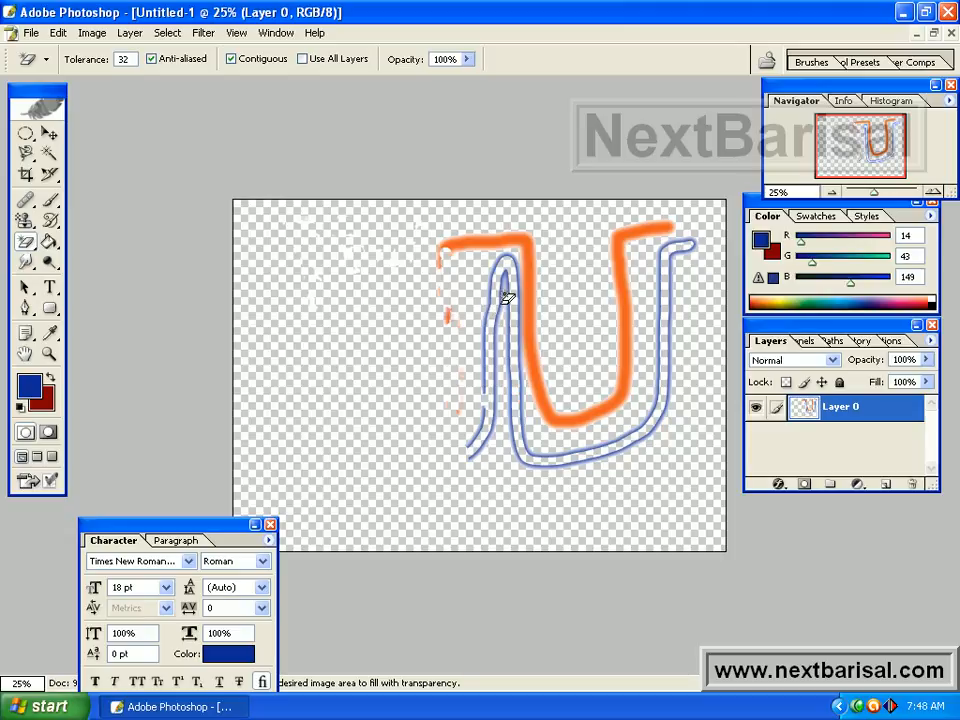
pyautogui.click(692, 244)
pyautogui.click(528, 446)
pyautogui.click(525, 440)
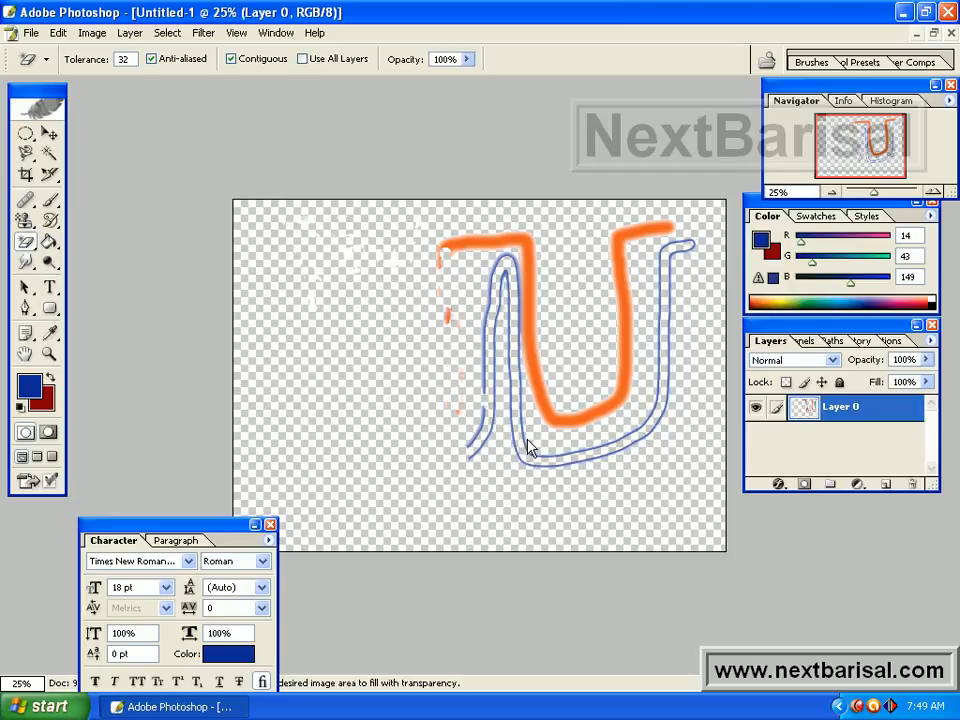
pyautogui.click(525, 440)
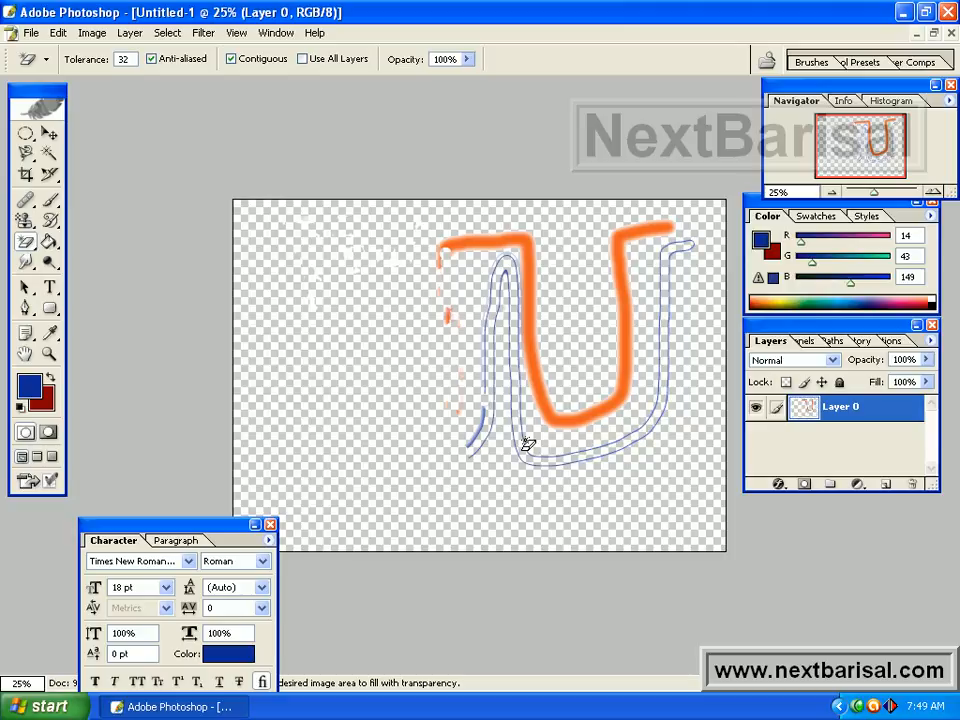
# Remove the orange stroke's fill and its remaining edge pixels with the Magic Eraser Tool.
pyautogui.click(536, 371)
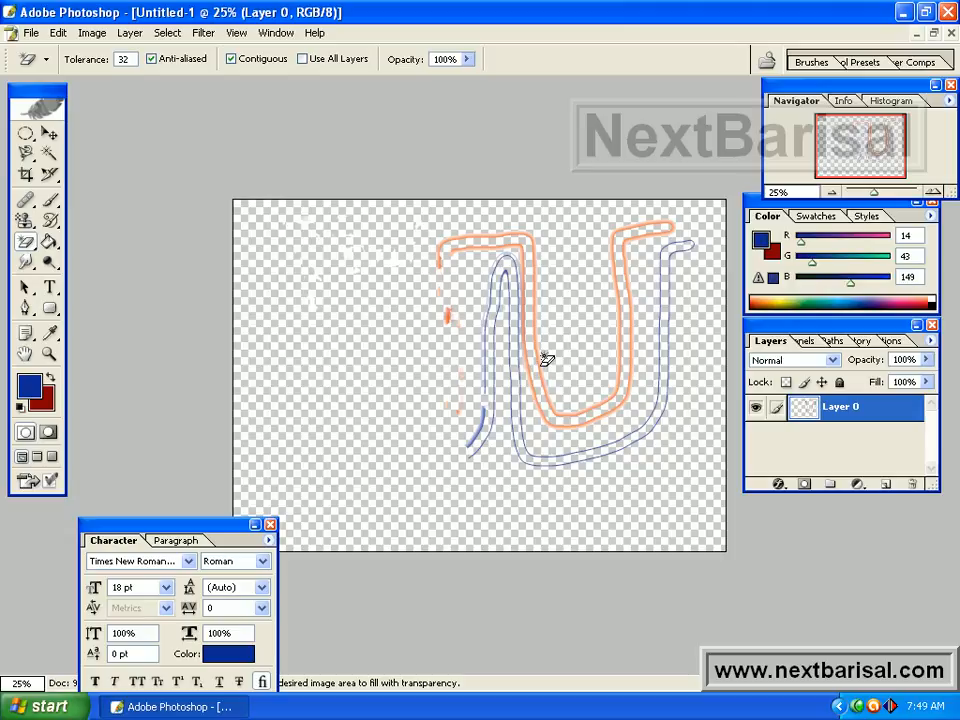
pyautogui.click(538, 356)
pyautogui.click(538, 356)
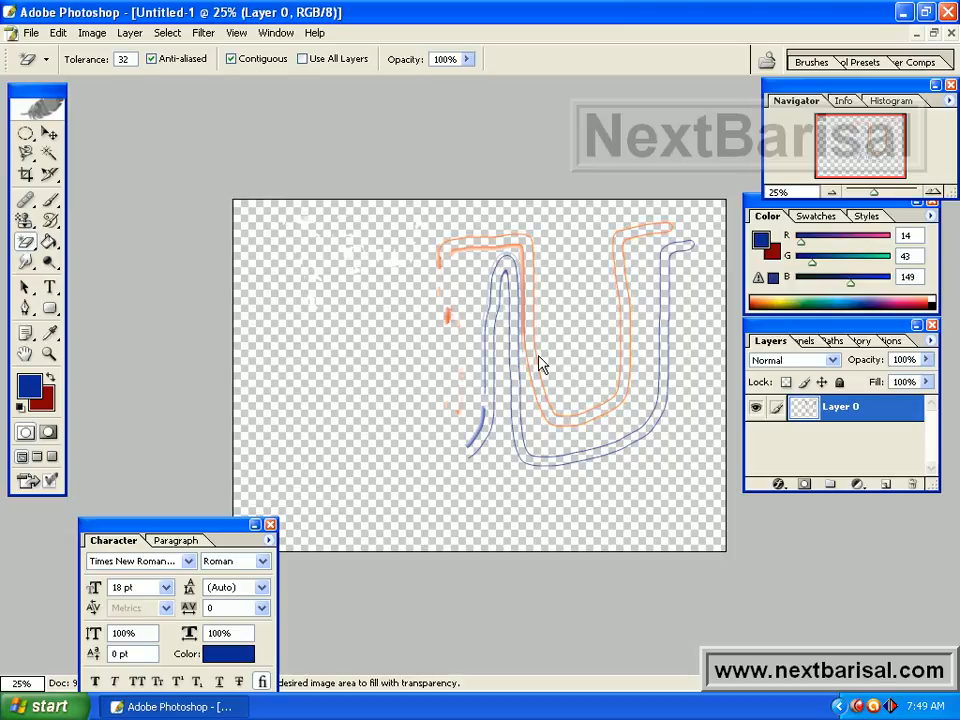
pyautogui.click(538, 356)
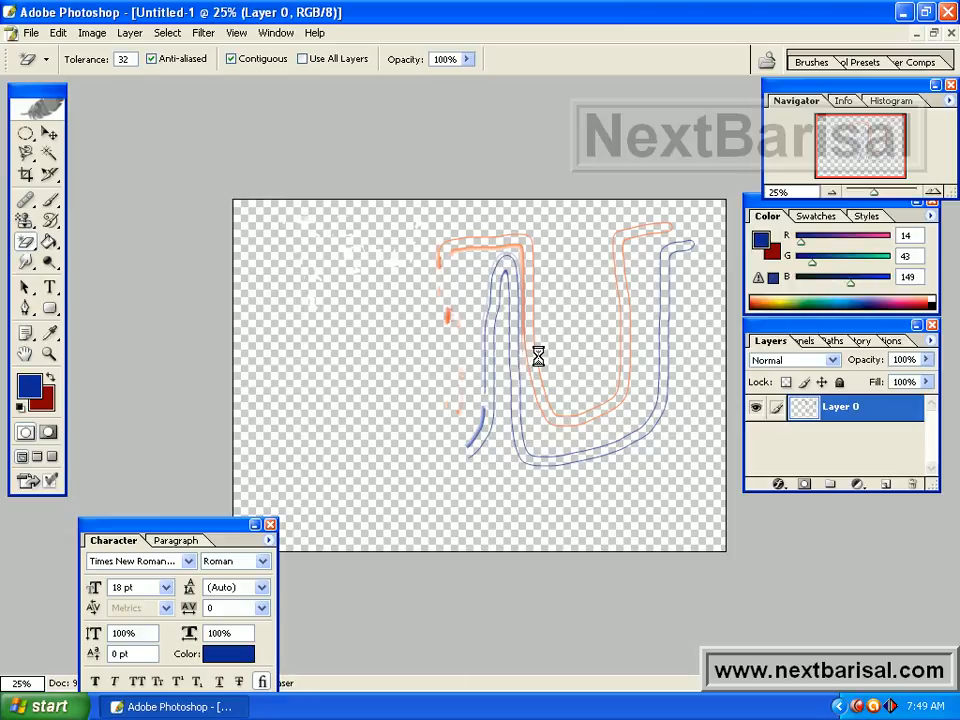
pyautogui.click(489, 248)
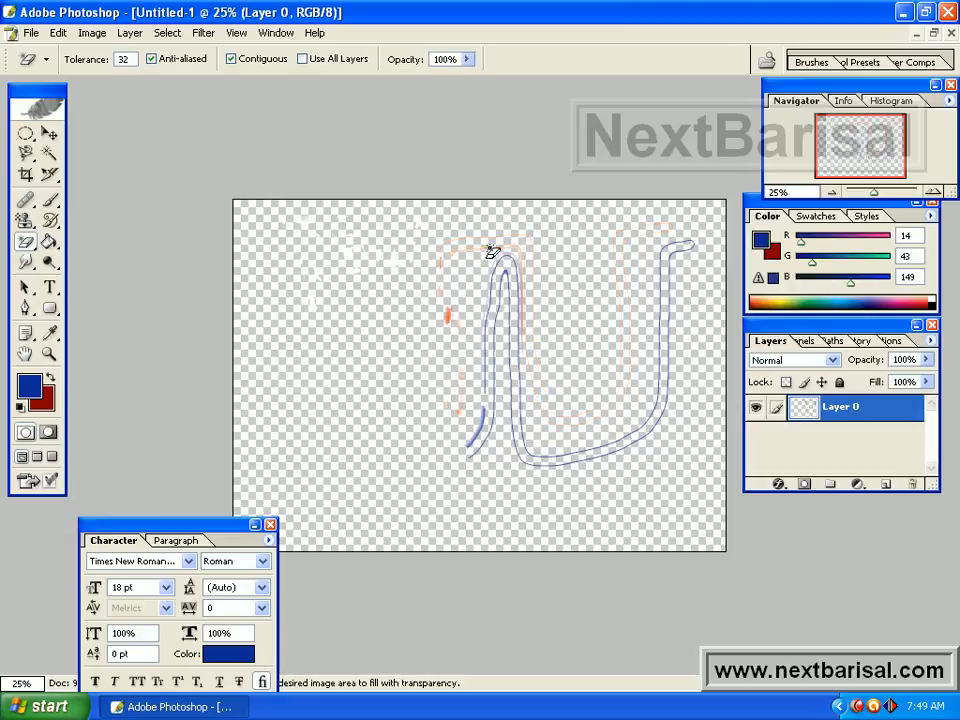
pyautogui.click(489, 249)
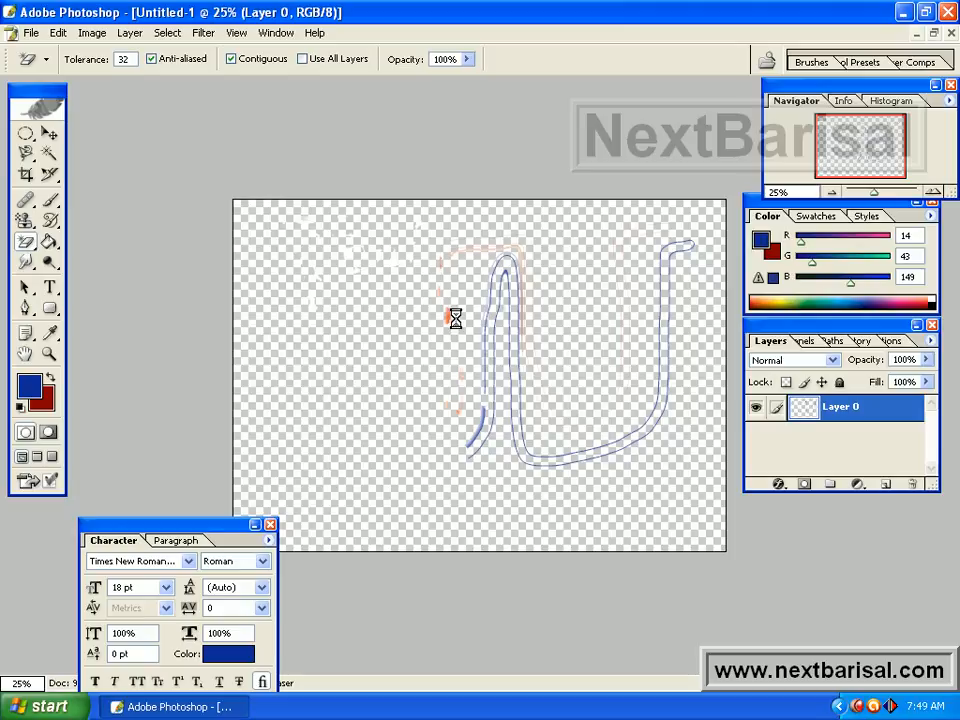